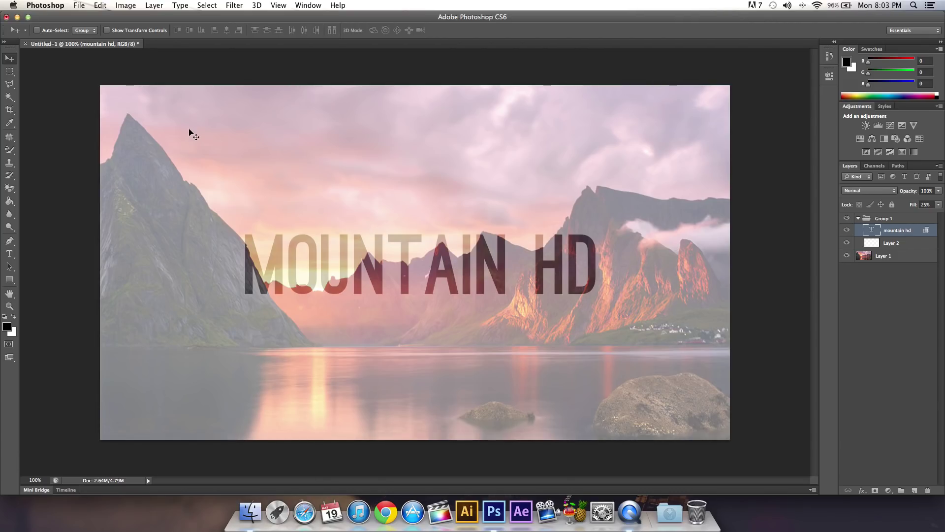
# Step: Close the mountain example without saving and open Aston Martin.jpg from Wallpapers HD
pyautogui.click(25, 44)
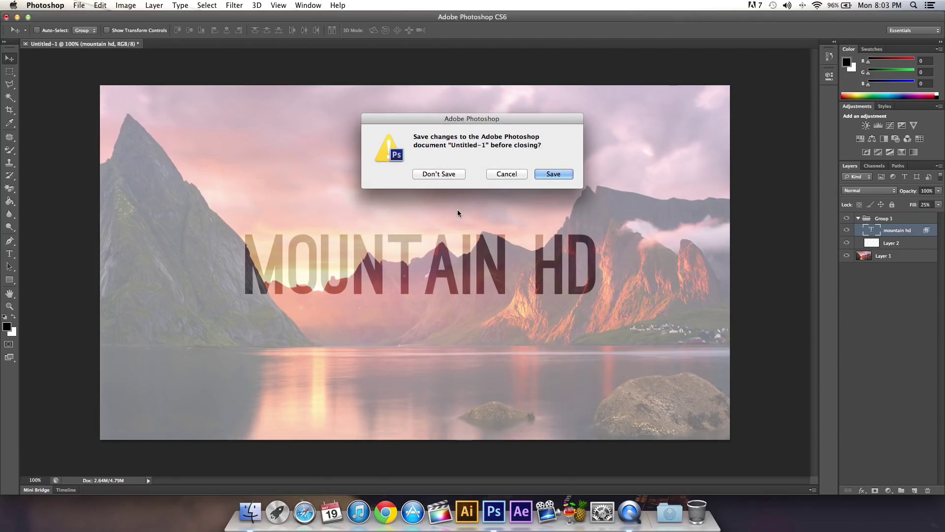
pyautogui.click(435, 174)
pyautogui.click(79, 5)
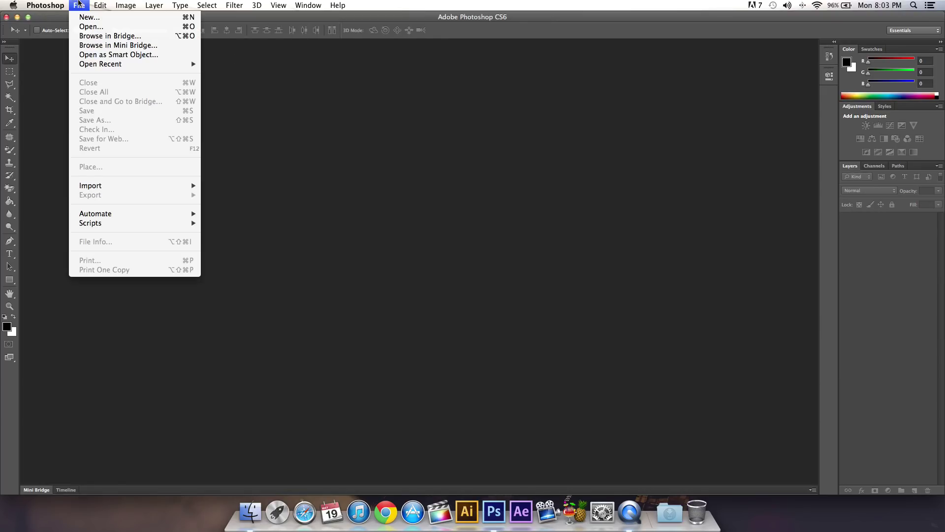
pyautogui.click(95, 27)
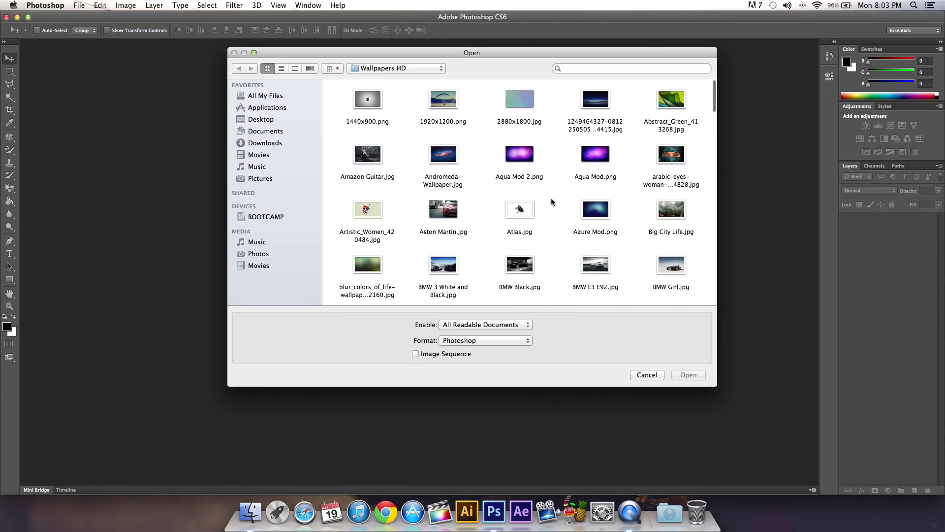
pyautogui.scroll(-2, 547, 197)
pyautogui.click(455, 180)
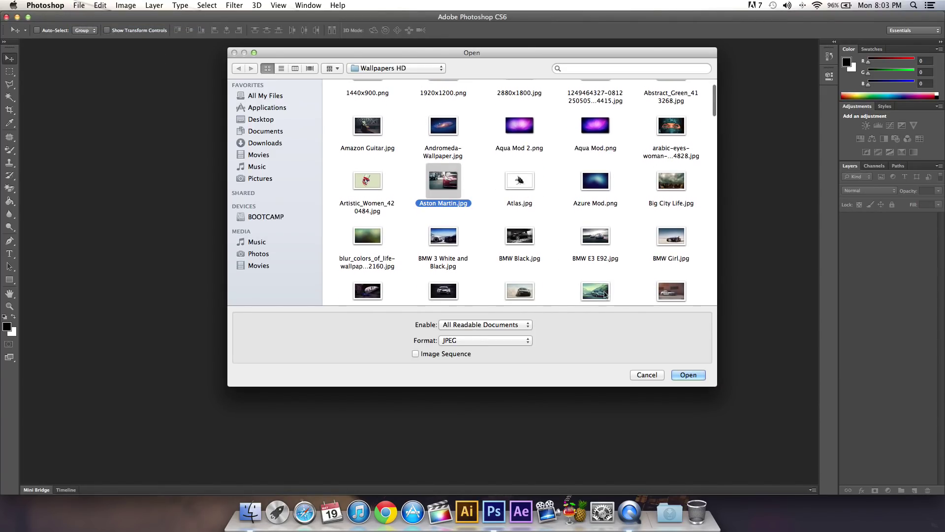
pyautogui.click(692, 377)
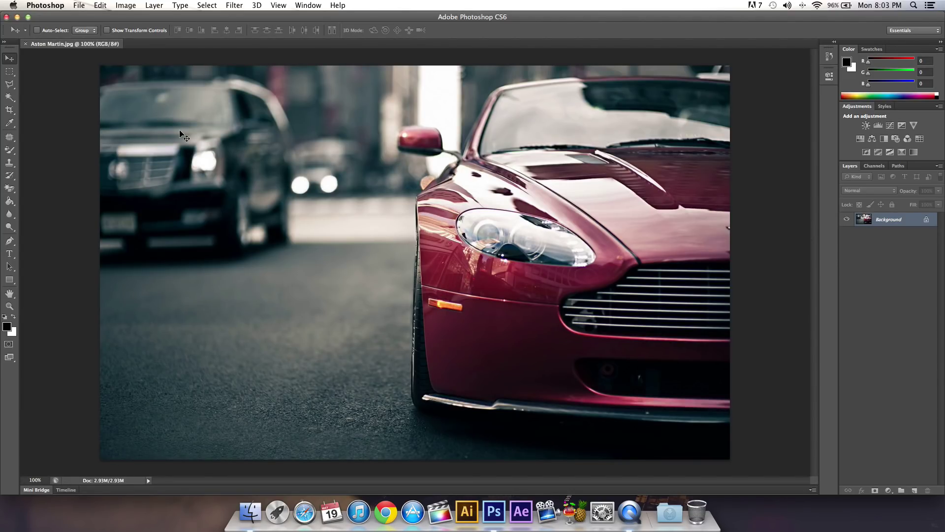
# Step: Create a new 1280×720 pixel document at 72 ppi
pyautogui.click(79, 5)
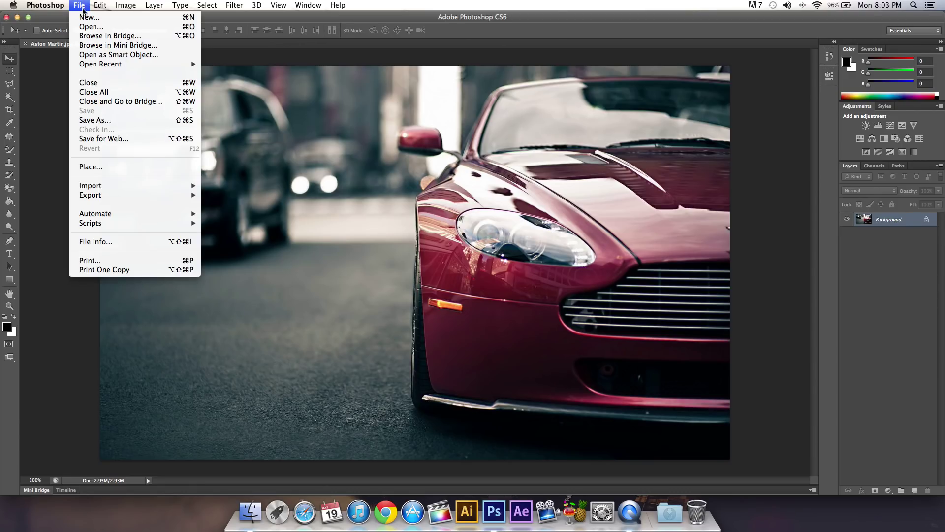
pyautogui.click(90, 17)
pyautogui.press('Tab')
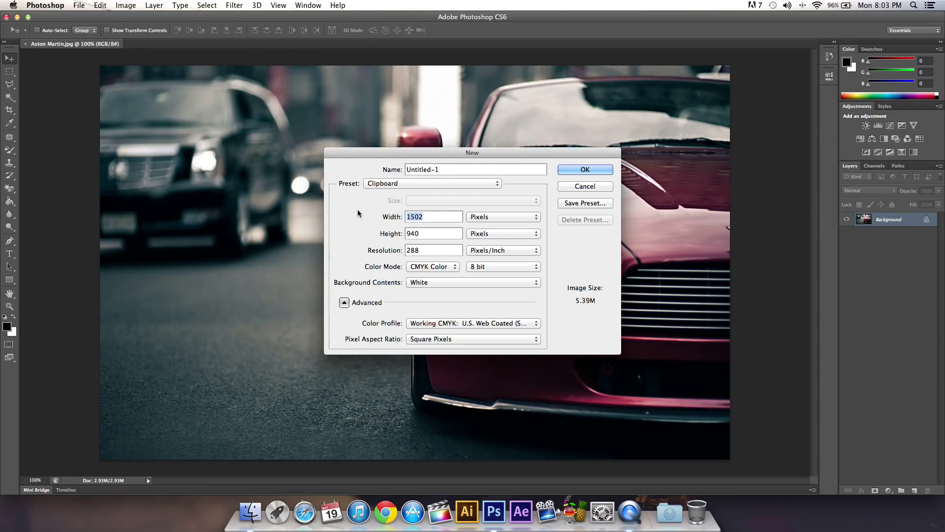
pyautogui.write('1280')
pyautogui.press('Tab')
pyautogui.write('720')
pyautogui.press('Tab')
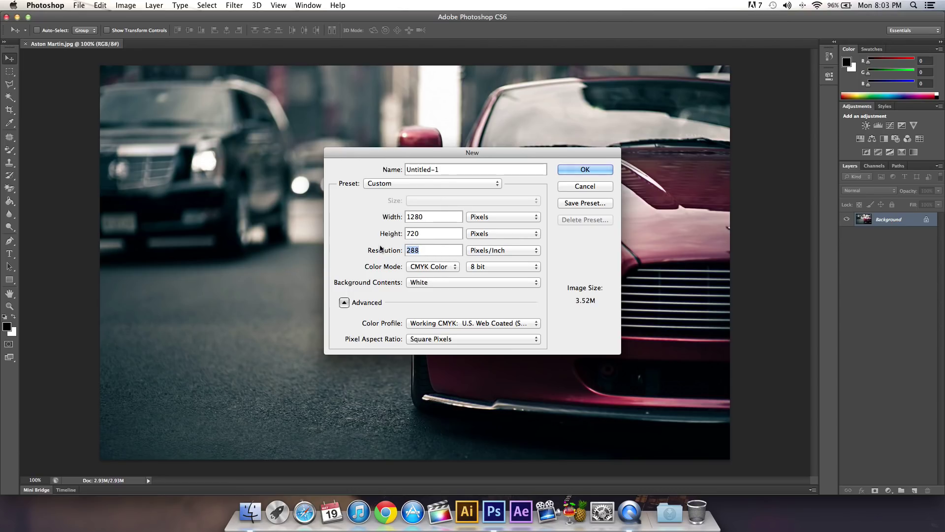
pyautogui.write('72')
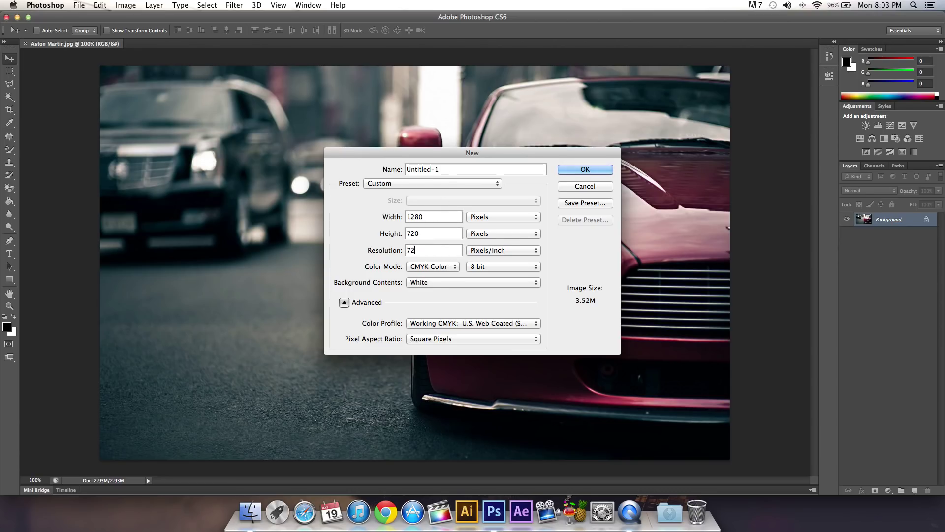
pyautogui.click(502, 217)
pyautogui.click(495, 217)
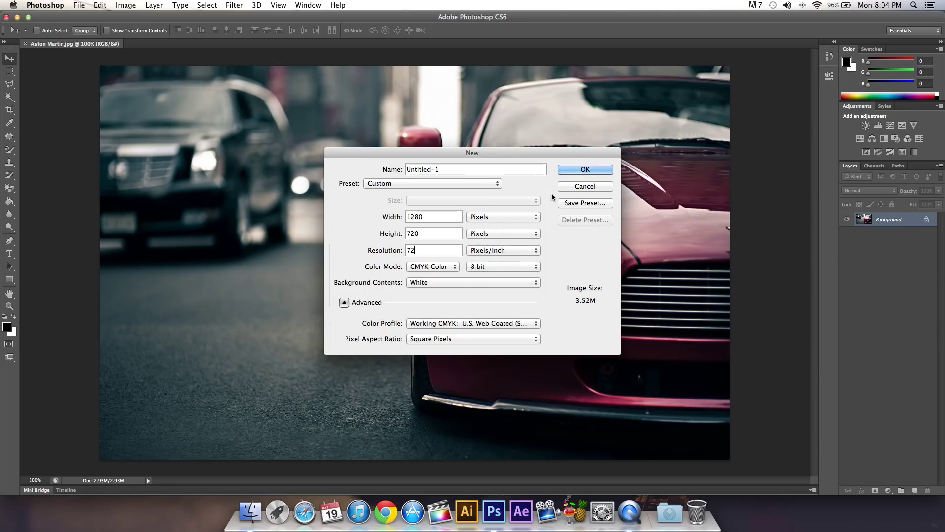
pyautogui.click(574, 173)
# Step: Drag the Aston Martin photo into the new document as Layer 1
pyautogui.click(74, 43)
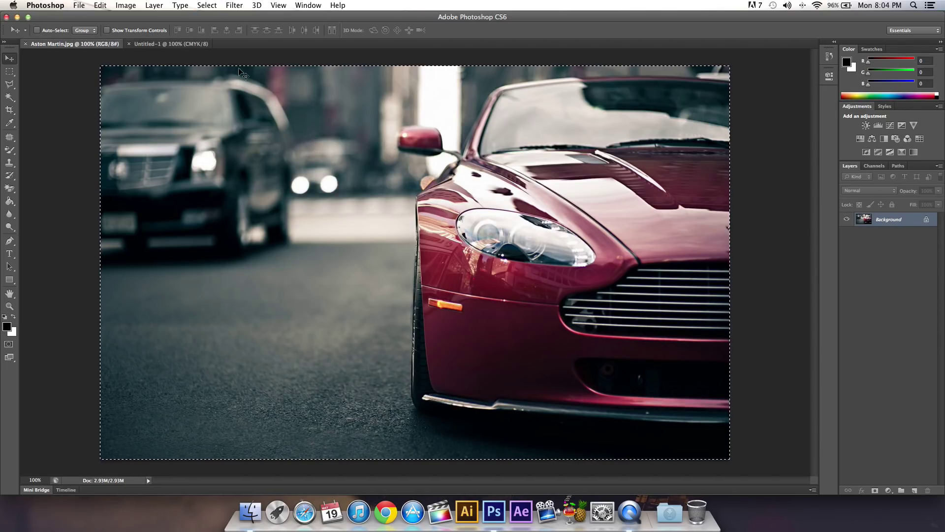
pyautogui.moveTo(176, 55); pyautogui.dragTo(475, 204)
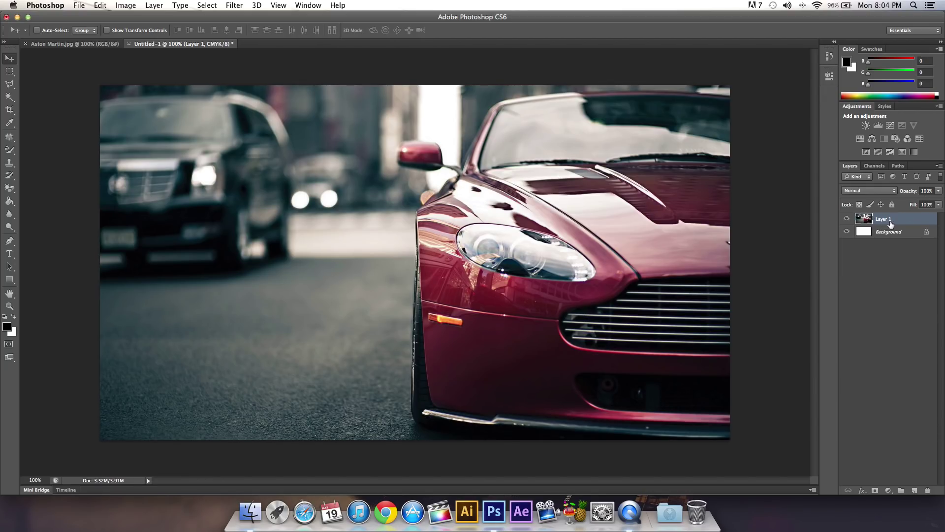
pyautogui.press('ctrl+super+Escape')
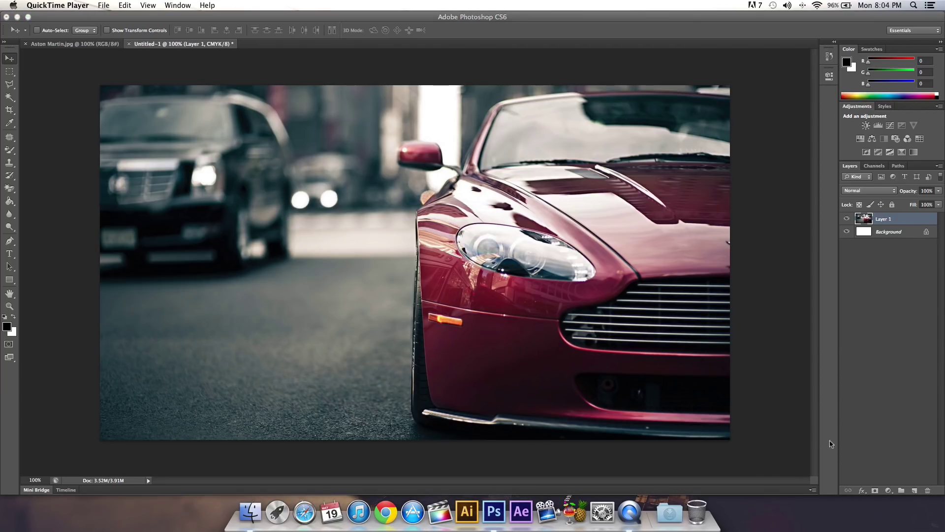
# Step: Add a new Layer 2 and fill it with white at 70% opacity
pyautogui.click(898, 456)
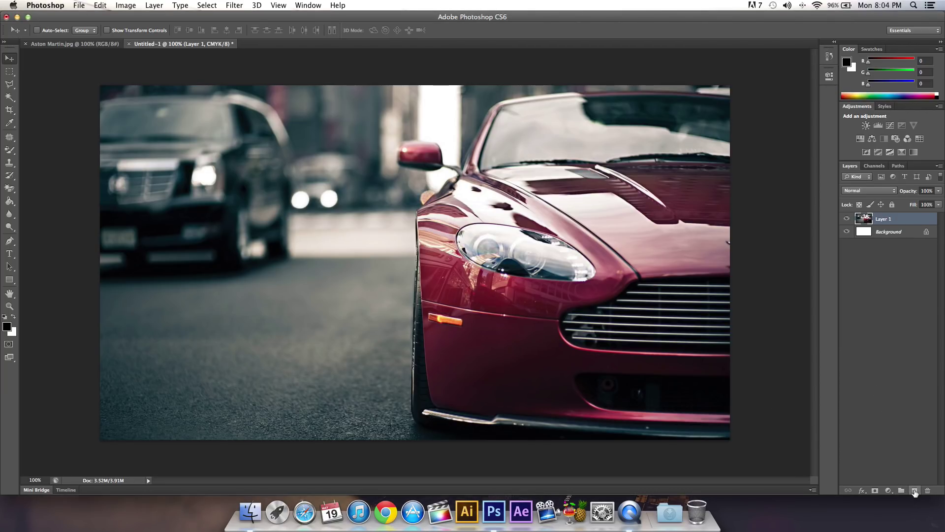
pyautogui.click(914, 490)
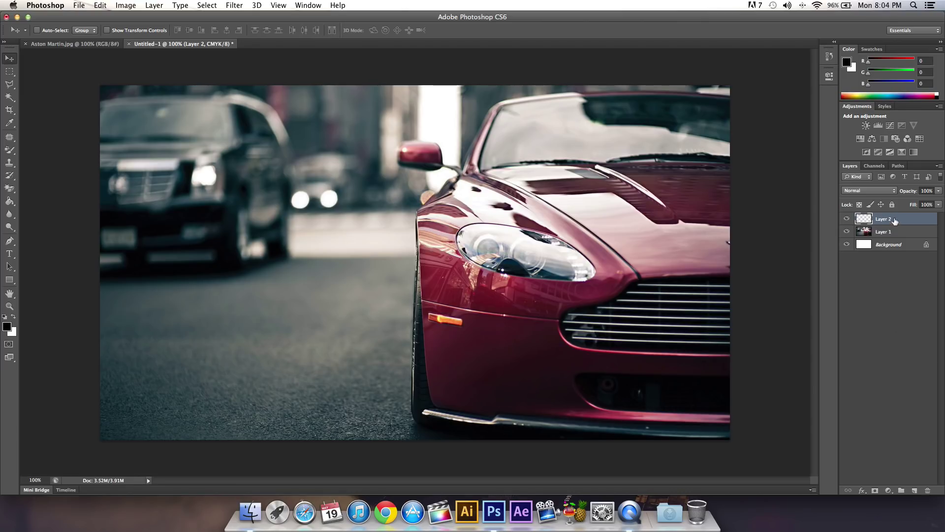
pyautogui.click(100, 5)
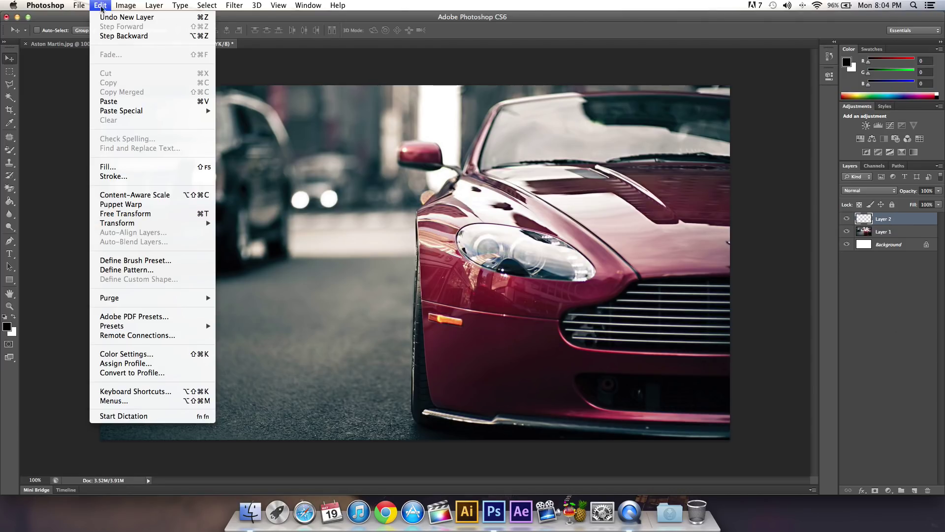
pyautogui.click(108, 167)
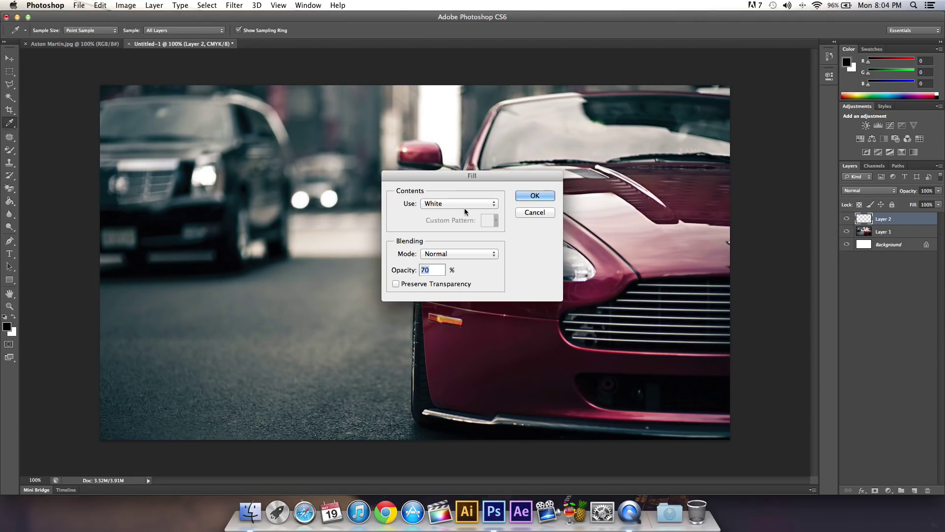
pyautogui.click(430, 204)
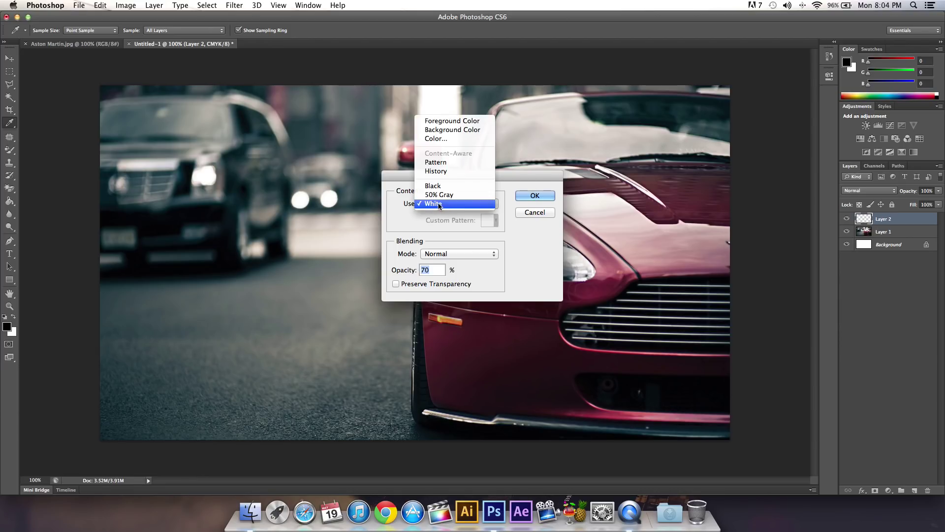
pyautogui.click(441, 206)
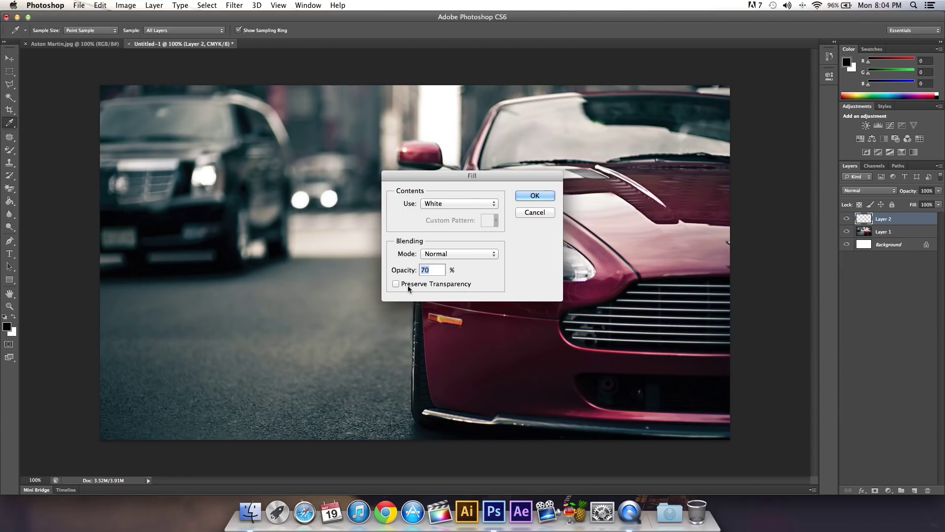
pyautogui.click(521, 199)
pyautogui.press('v')
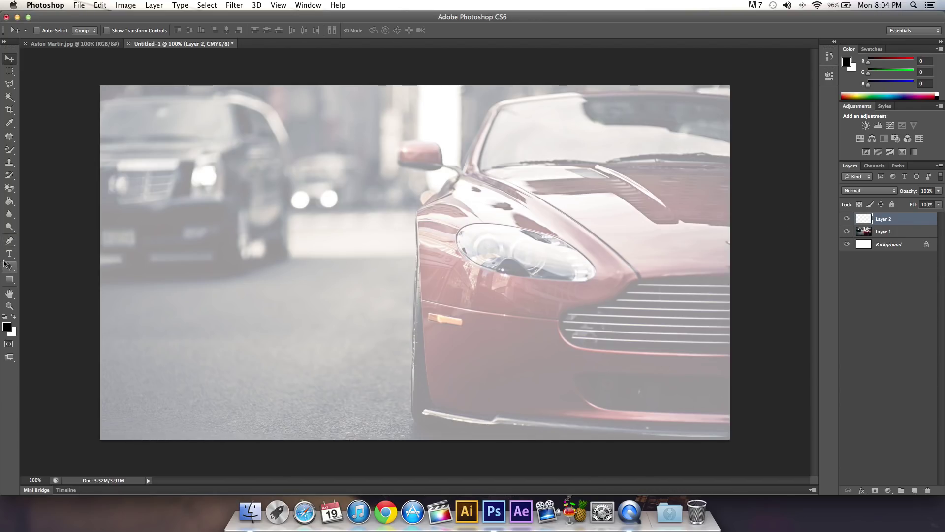
# Step: Type the title 'FAST CARS' in black on the canvas
pyautogui.click(308, 241)
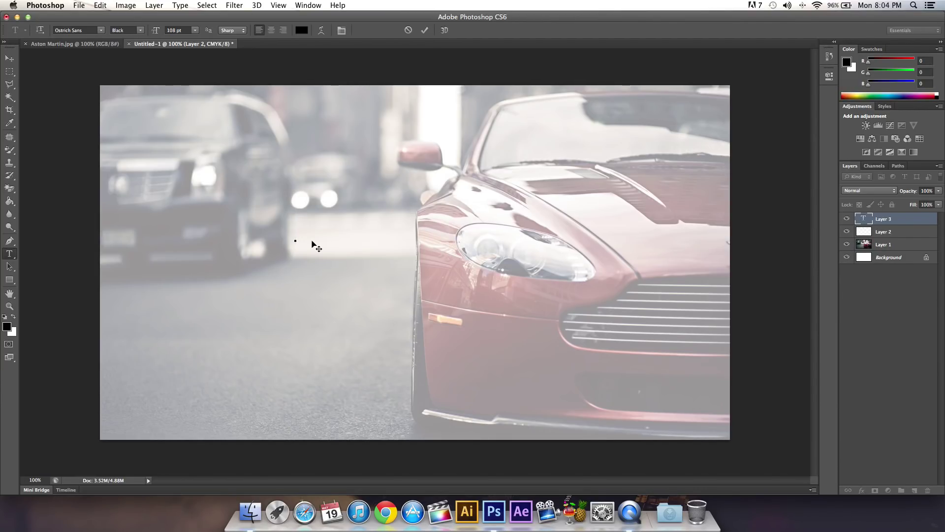
pyautogui.write('SPEED')
pyautogui.press('Left')
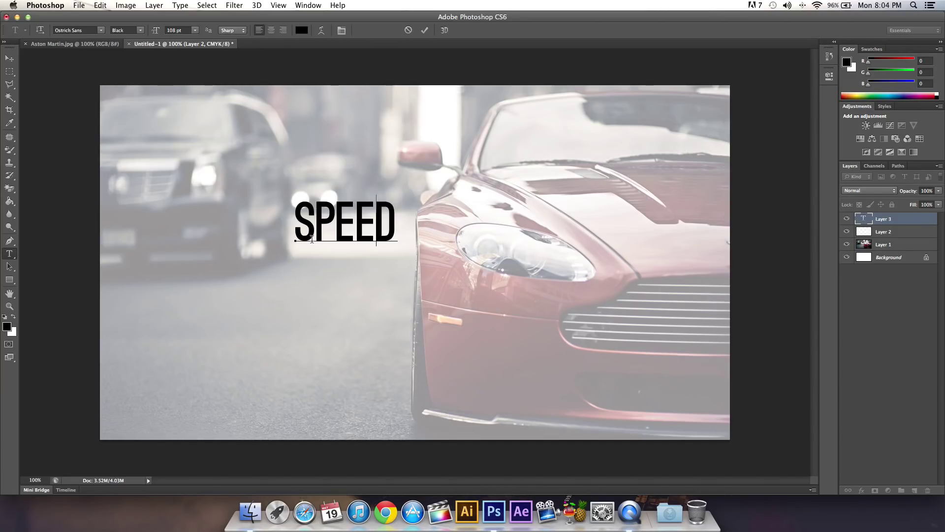
pyautogui.press('BackSpace')
pyautogui.press('BackSpace')
pyautogui.press('BackSpace')
pyautogui.press('BackSpace')
pyautogui.press('BackSpace')
pyautogui.write('FSAT CARS')
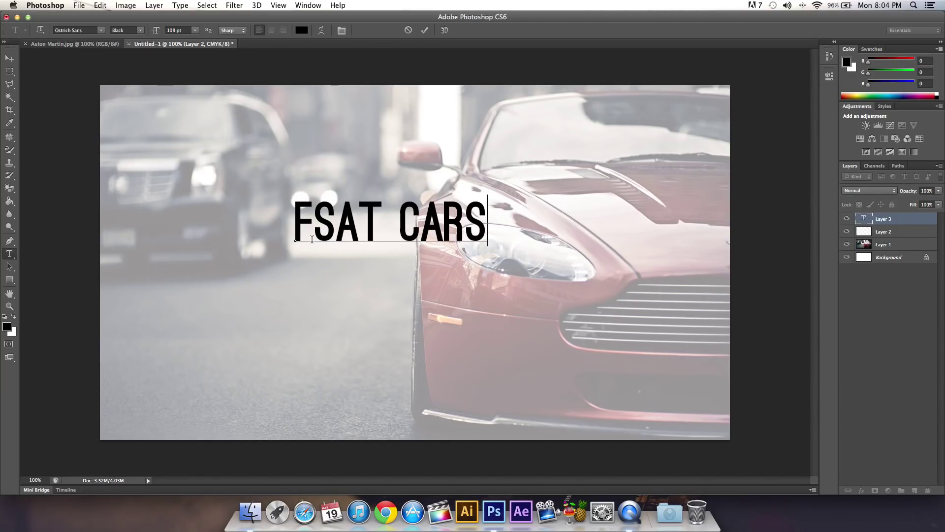
pyautogui.press('super+a')
pyautogui.write('FAST')
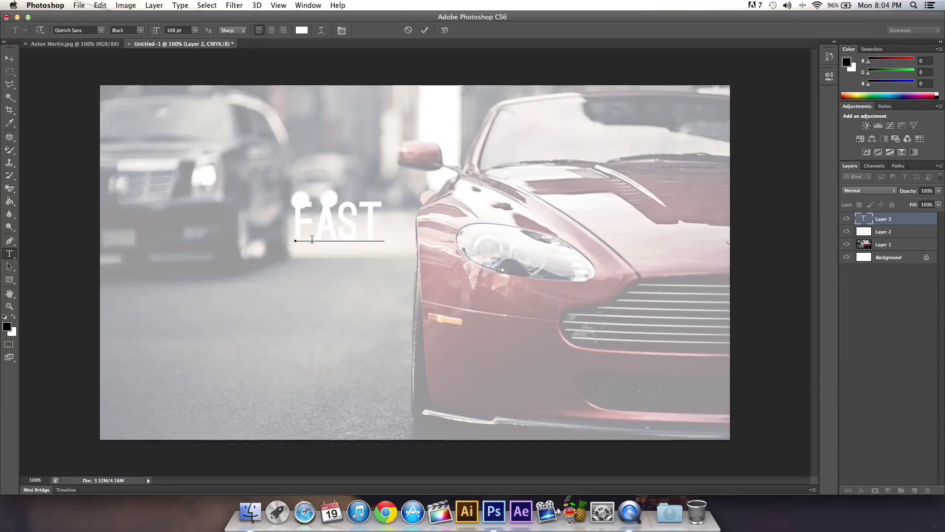
pyautogui.write(' CARS')
pyautogui.press('super+a')
pyautogui.click(302, 30)
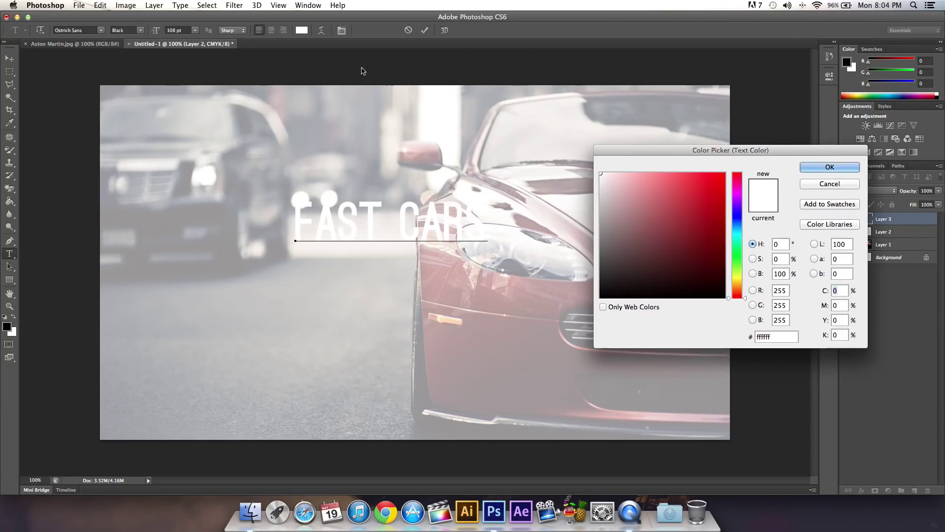
pyautogui.click(600, 297)
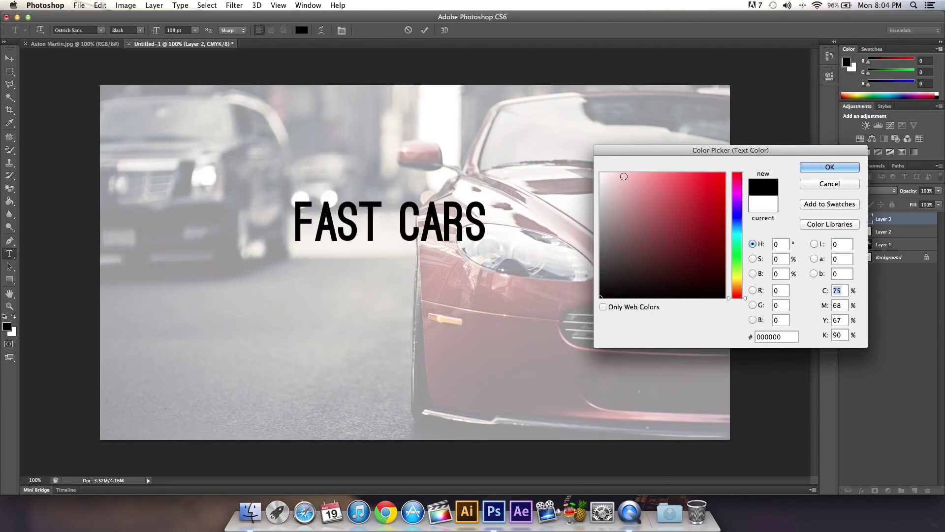
pyautogui.click(829, 167)
pyautogui.click(424, 30)
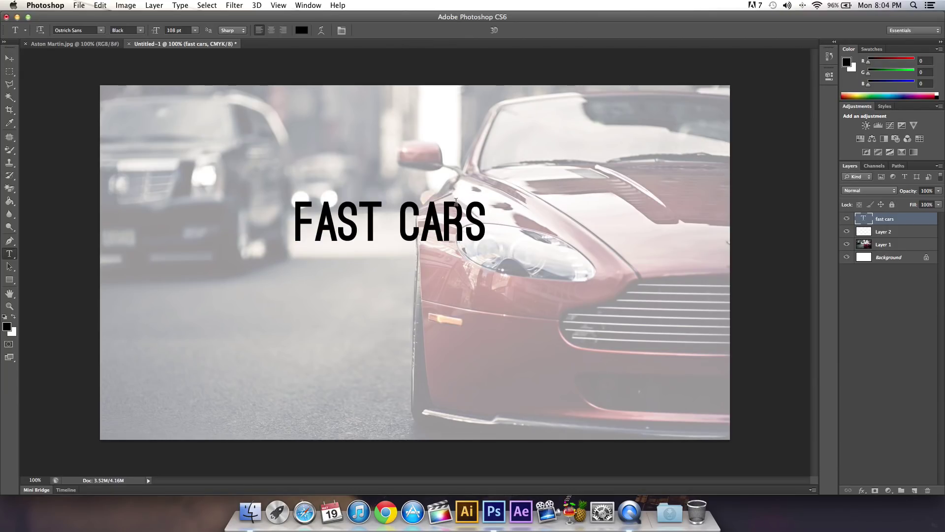
# Step: Enlarge FAST CARS to about 183% and nudge it 10 px left
pyautogui.press('super+t')
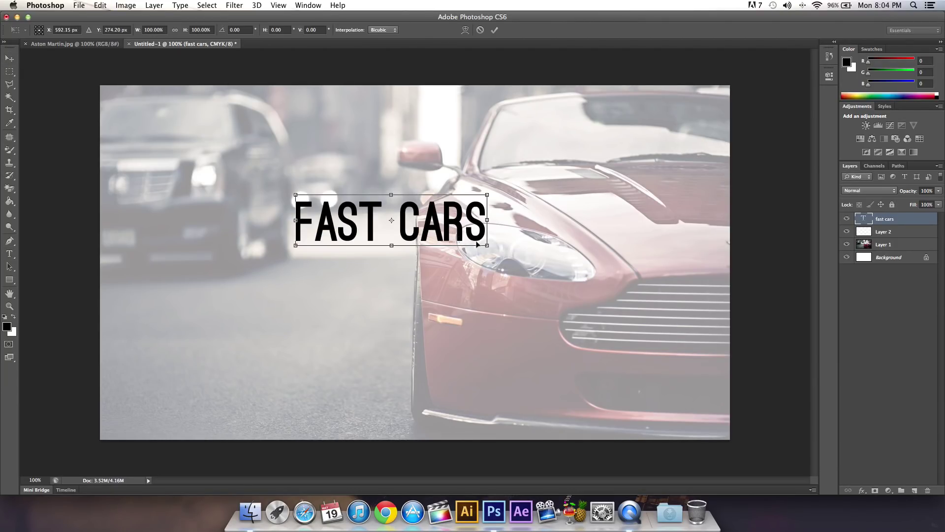
pyautogui.moveTo(483, 242); pyautogui.dragTo(643, 284)
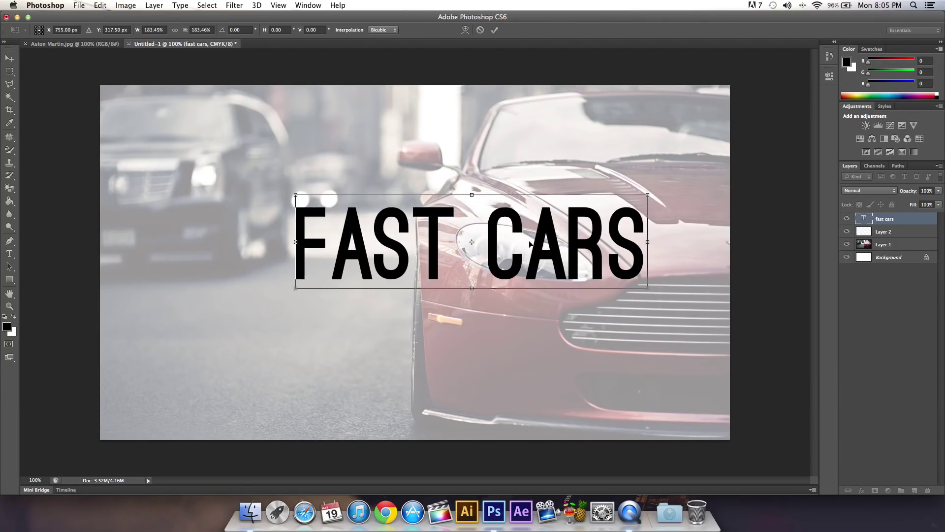
pyautogui.moveTo(543, 242); pyautogui.dragTo(496, 229)
pyautogui.hotkey('shift', 'Left')
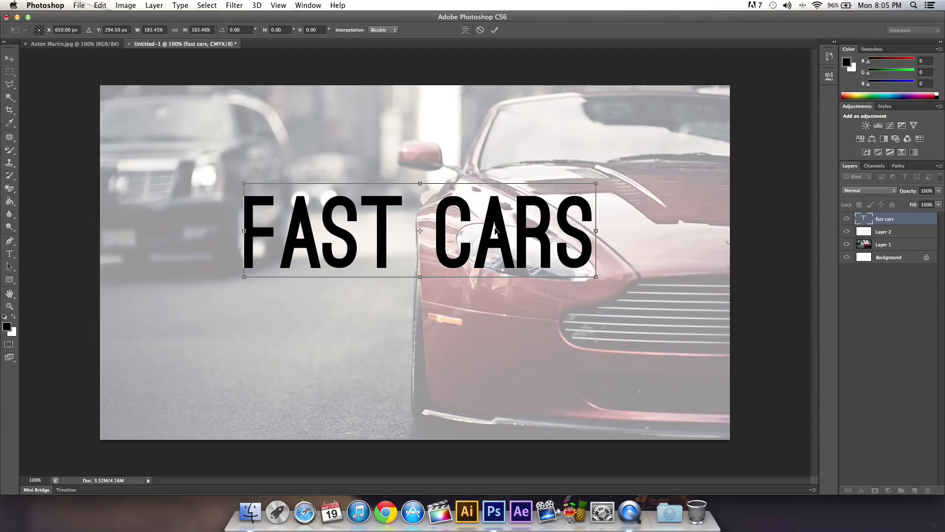
pyautogui.press('Return')
# Step: Try the Bold weight, then keep FAST CARS in Ostrich Sans Black
pyautogui.press('t')
pyautogui.click(439, 185)
pyautogui.press('super+a')
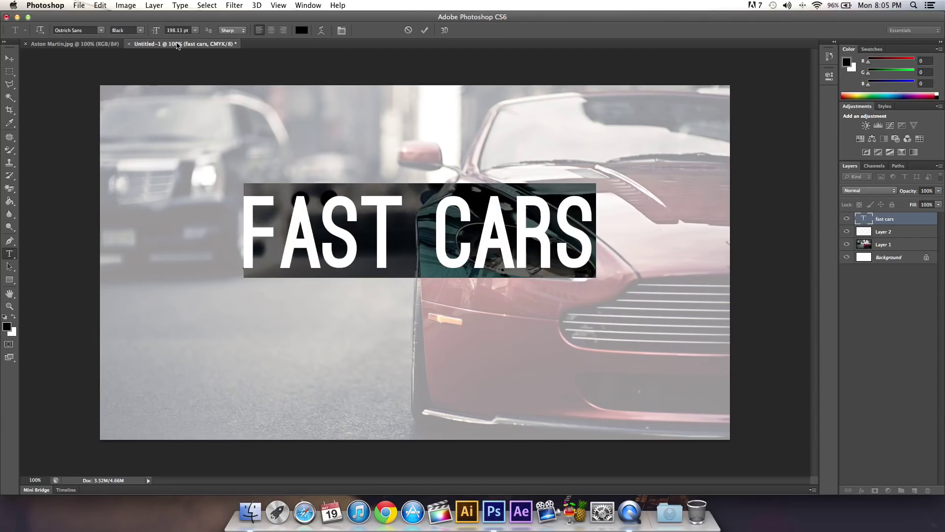
pyautogui.click(140, 30)
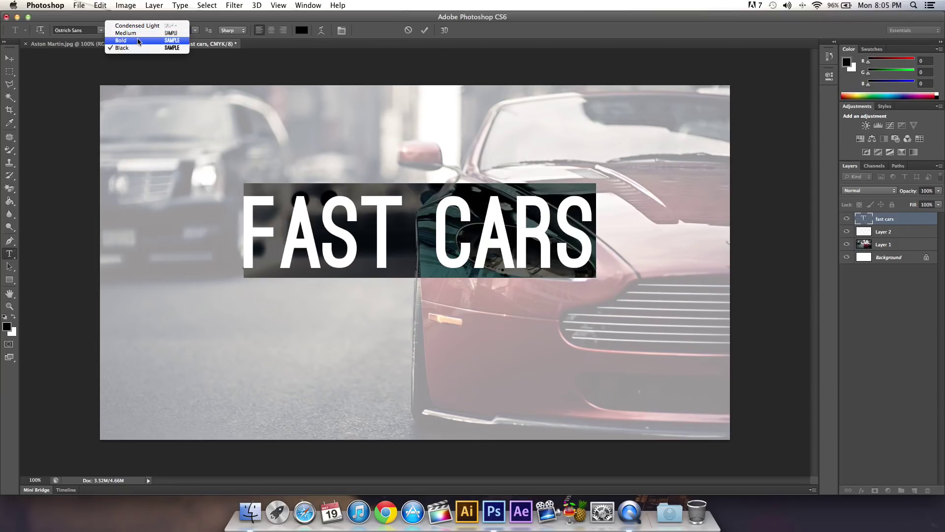
pyautogui.click(121, 51)
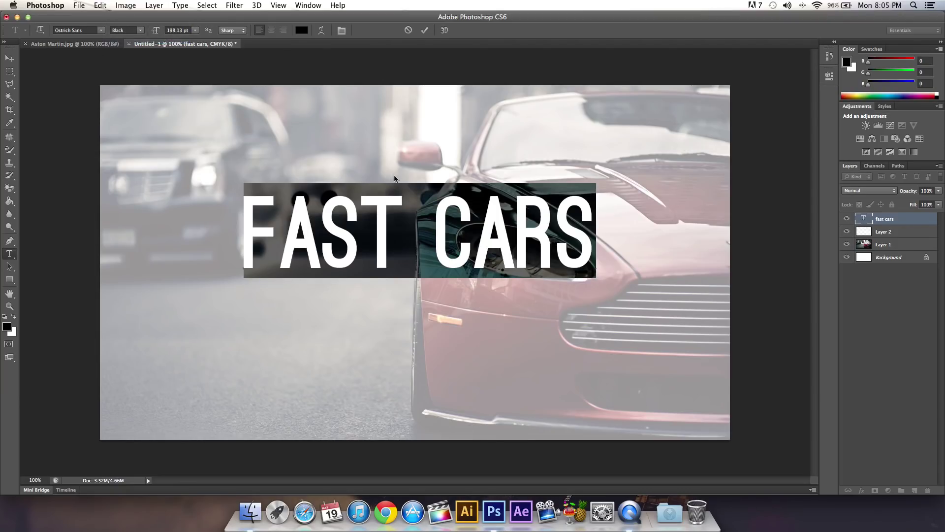
pyautogui.click(140, 31)
pyautogui.click(121, 55)
pyautogui.click(424, 30)
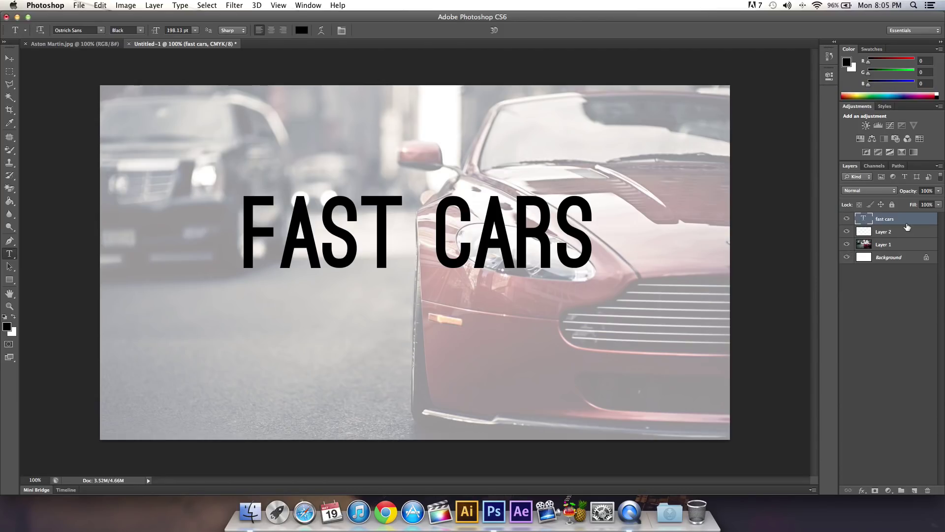
# Step: Group the fast cars text layer and white Layer 2 into Group 1
pyautogui.click(892, 230)
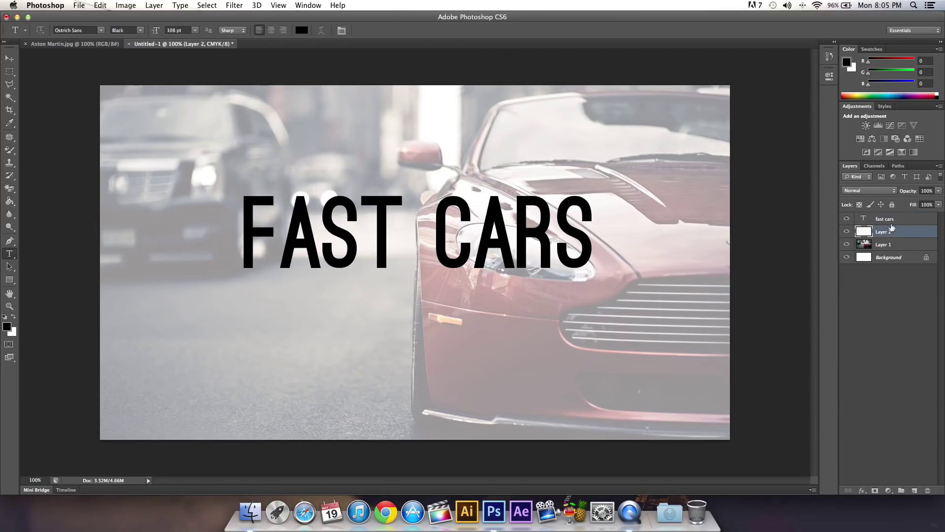
pyautogui.click(847, 232)
pyautogui.click(847, 232)
pyautogui.click(897, 222)
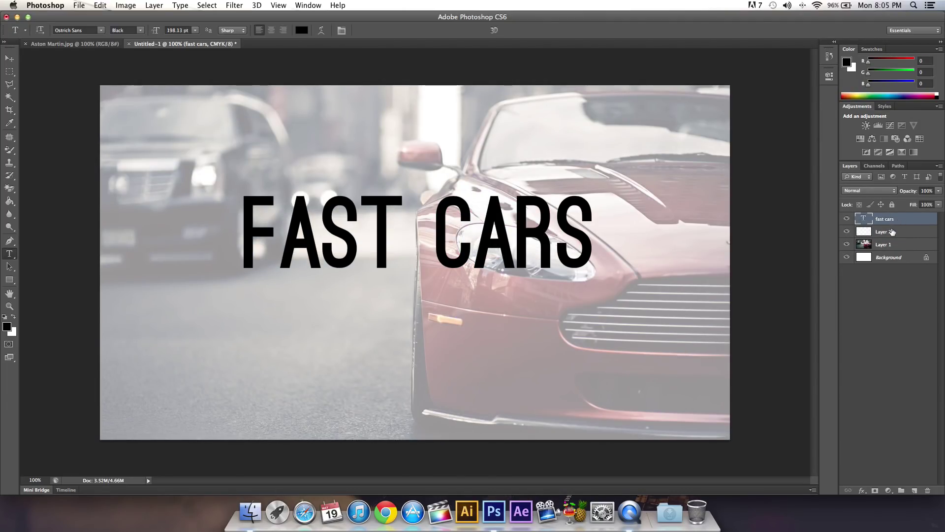
pyautogui.keyDown('shift'); pyautogui.click(890, 236); pyautogui.keyUp('shift')
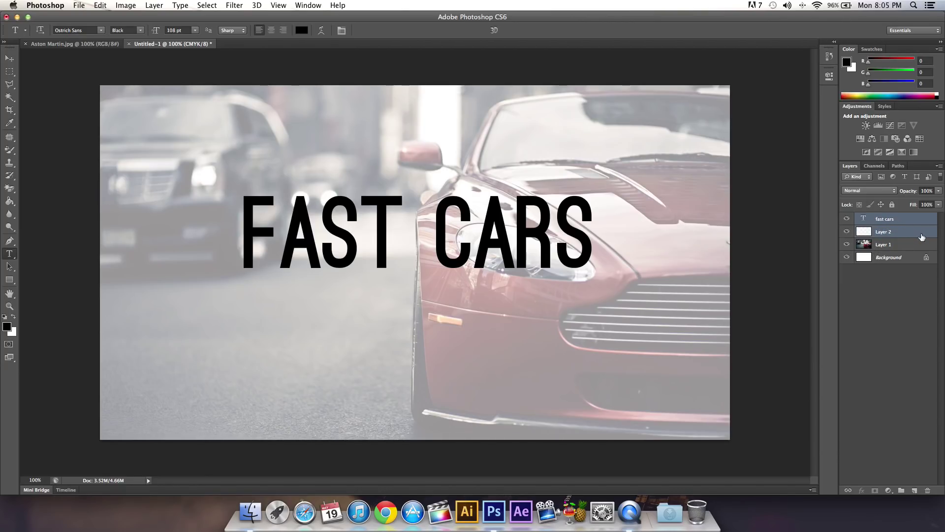
pyautogui.press('super+g')
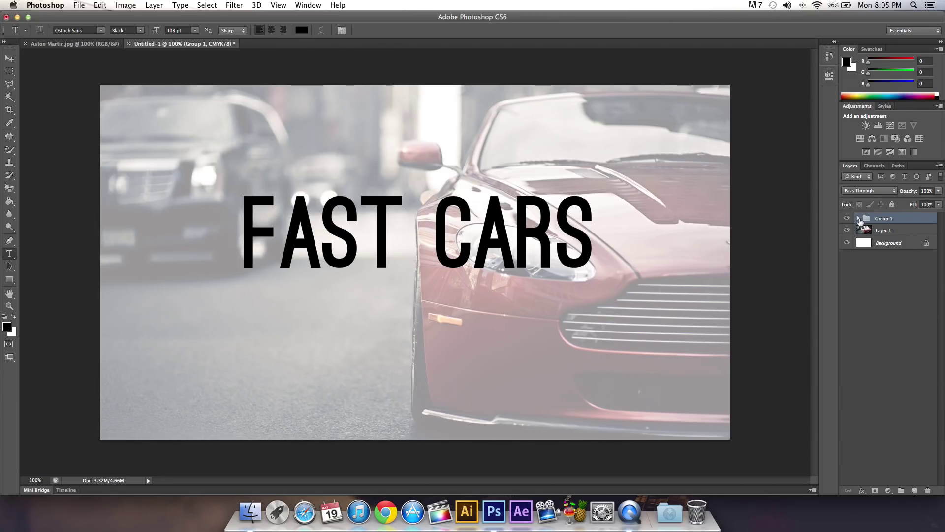
# Step: Expand Group 1 and open the fast cars layer's blending options
pyautogui.click(859, 218)
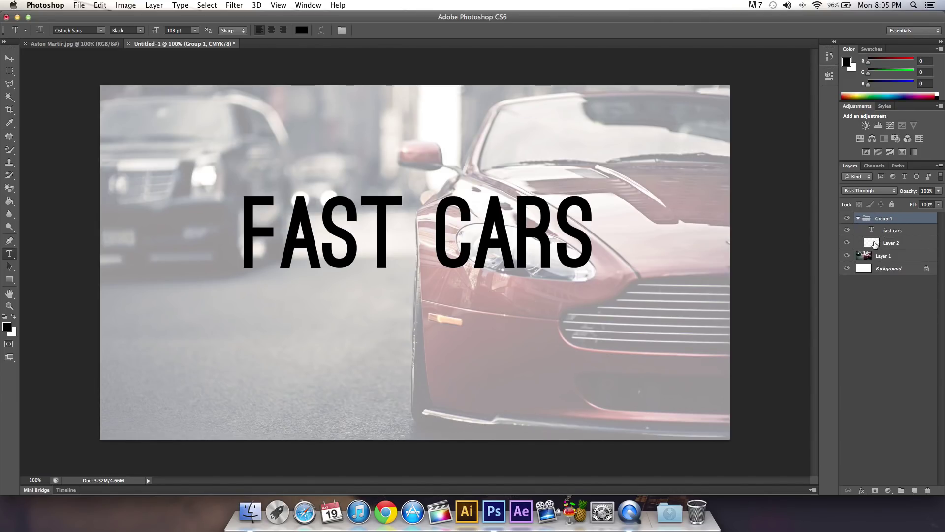
pyautogui.click(877, 244)
pyautogui.click(882, 232)
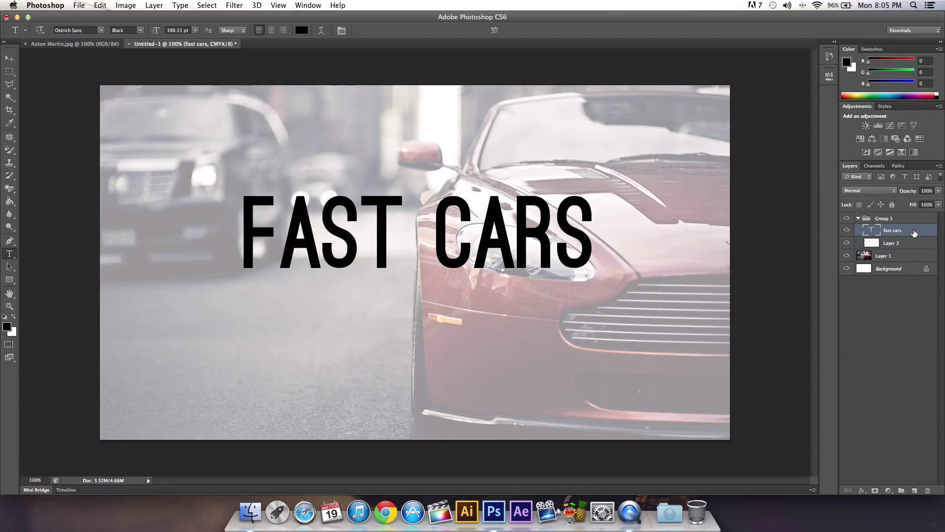
pyautogui.doubleClick(916, 230)
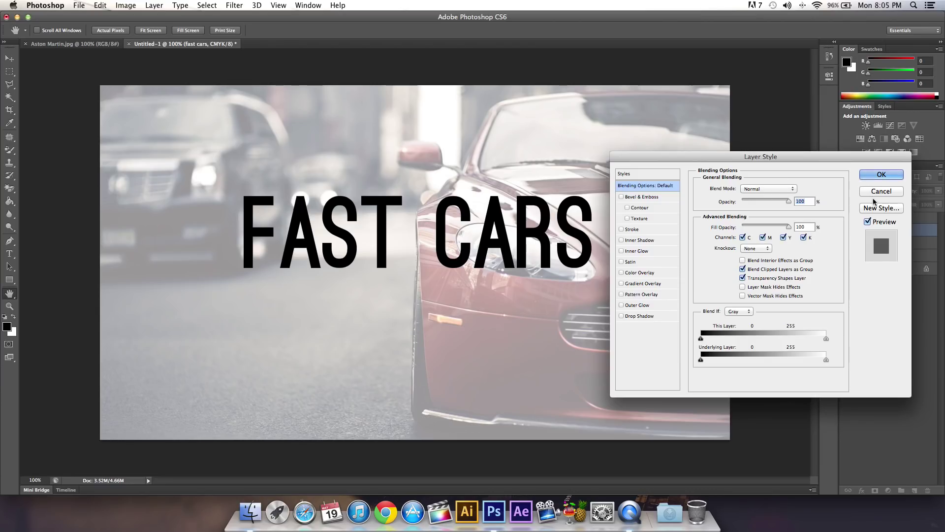
# Step: Set the fast cars knockout to Shallow with fill opacity around 17%
pyautogui.press('Escape')
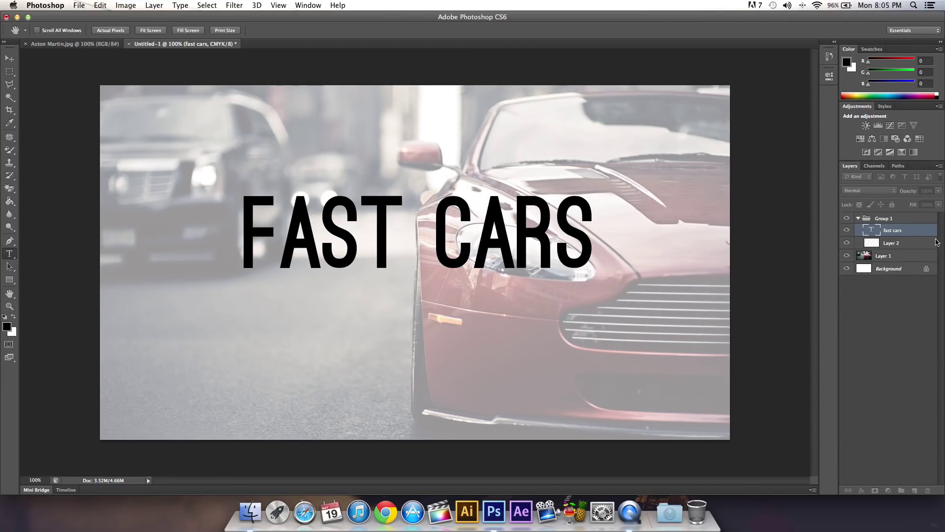
pyautogui.rightClick(921, 231)
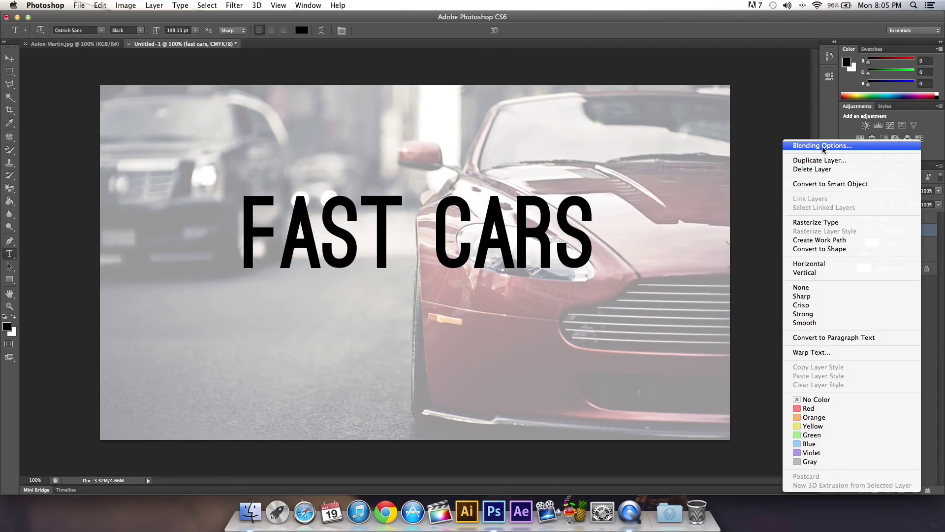
pyautogui.press('Escape')
pyautogui.press('space')
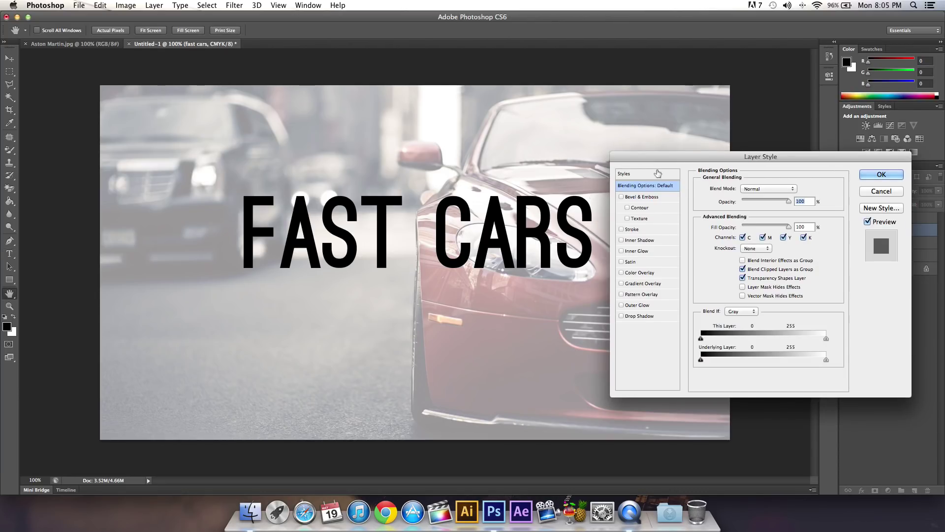
pyautogui.moveTo(665, 170); pyautogui.dragTo(661, 114)
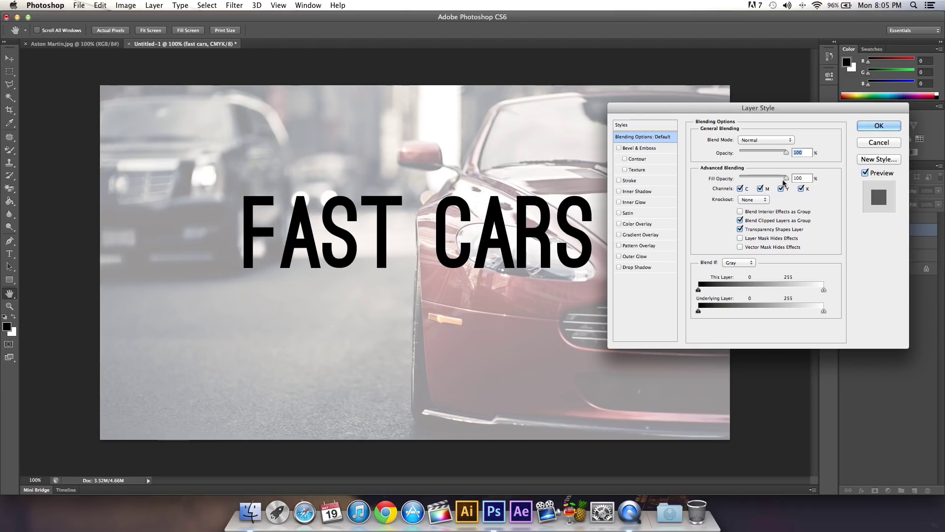
pyautogui.click(752, 200)
pyautogui.click(751, 206)
pyautogui.moveTo(786, 180); pyautogui.dragTo(742, 179)
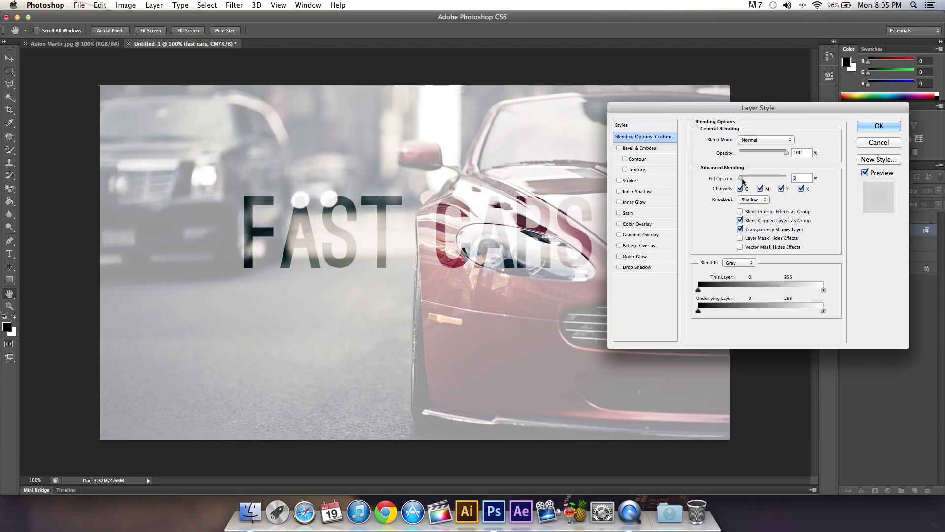
pyautogui.moveTo(741, 178); pyautogui.dragTo(750, 181)
# Step: Apply the blending options and lower Layer 2's opacity to about 60%
pyautogui.click(871, 127)
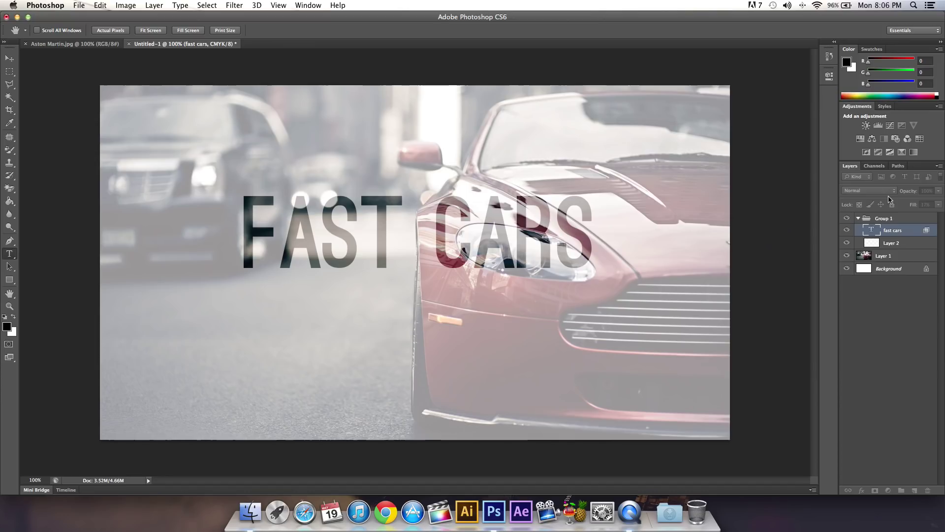
pyautogui.click(880, 256)
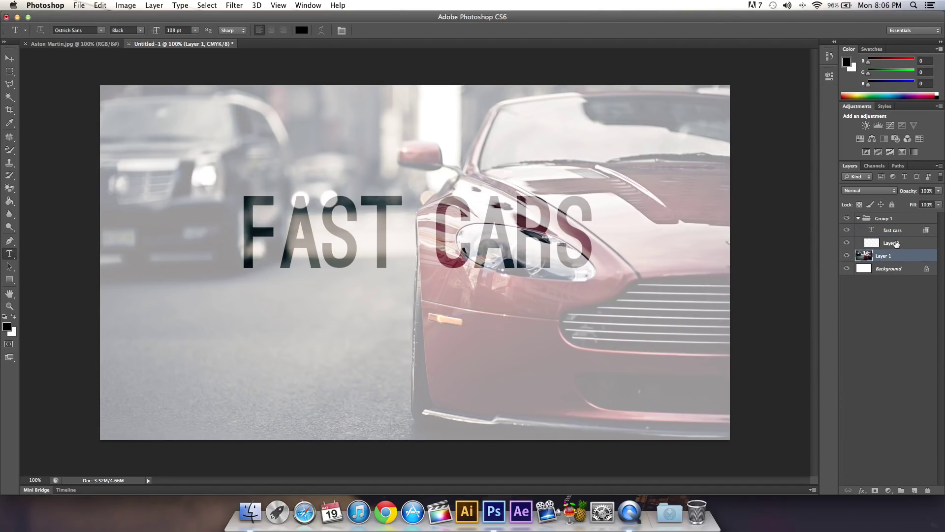
pyautogui.click(889, 242)
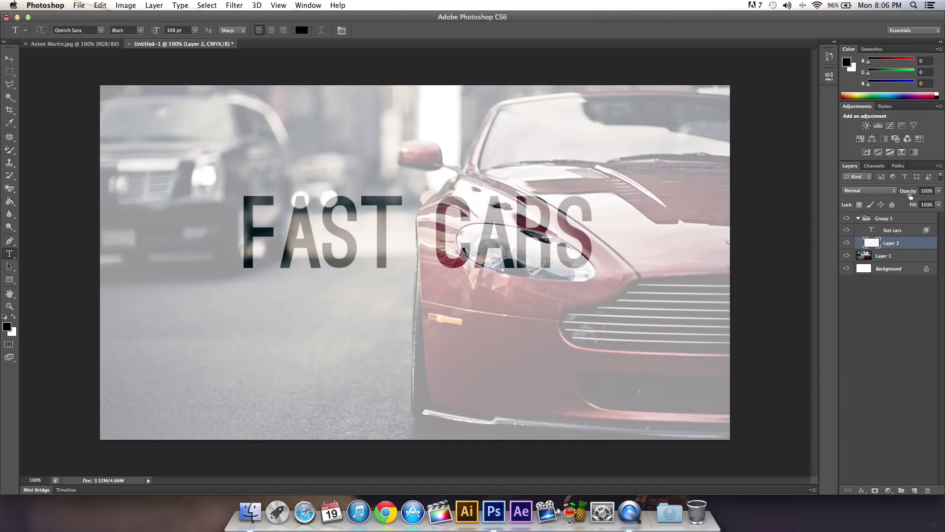
pyautogui.moveTo(912, 193); pyautogui.dragTo(905, 194)
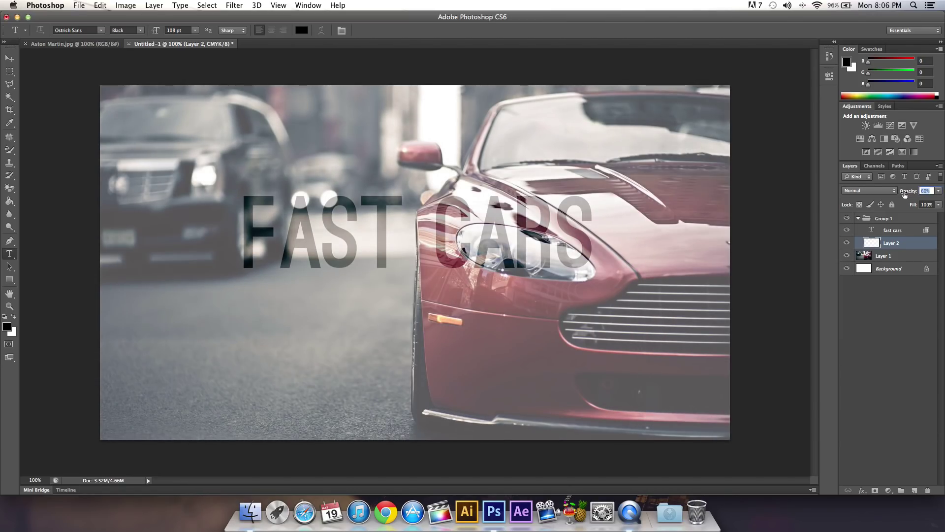
pyautogui.click(911, 232)
# Step: Test the fast cars text with 0% fill and a Deep knockout
pyautogui.doubleClick(909, 231)
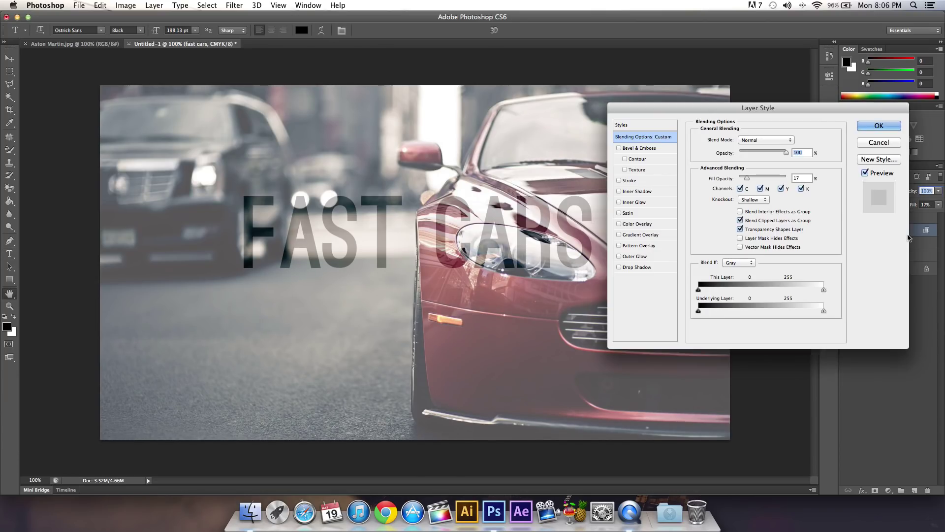
pyautogui.moveTo(747, 181); pyautogui.dragTo(748, 181)
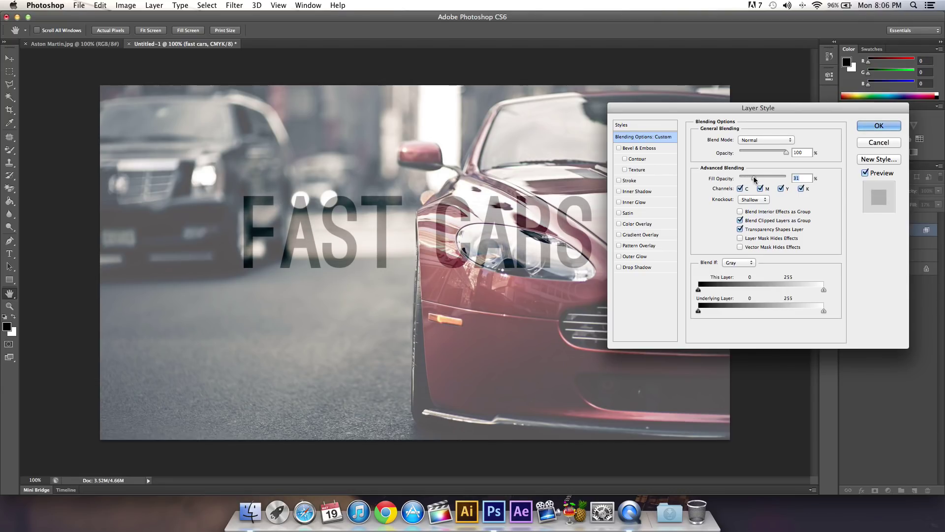
pyautogui.moveTo(756, 179); pyautogui.dragTo(722, 179)
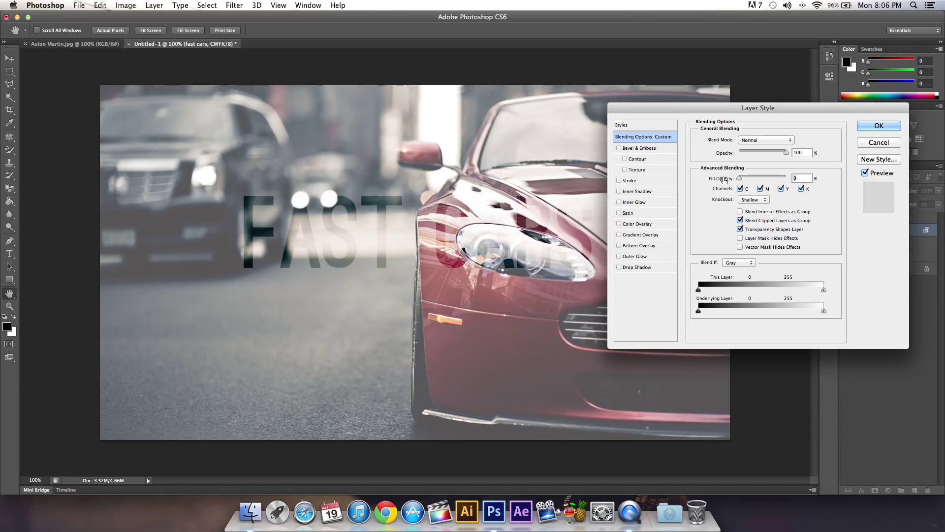
pyautogui.click(752, 199)
pyautogui.click(756, 206)
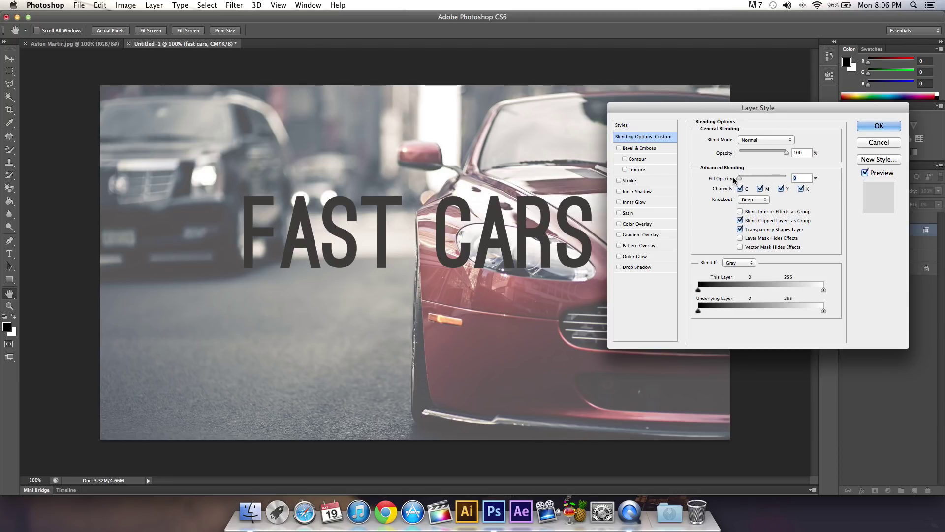
# Step: Return to Shallow knockout at 15% fill, apply it, and move the text lower
pyautogui.moveTo(734, 178); pyautogui.dragTo(736, 180)
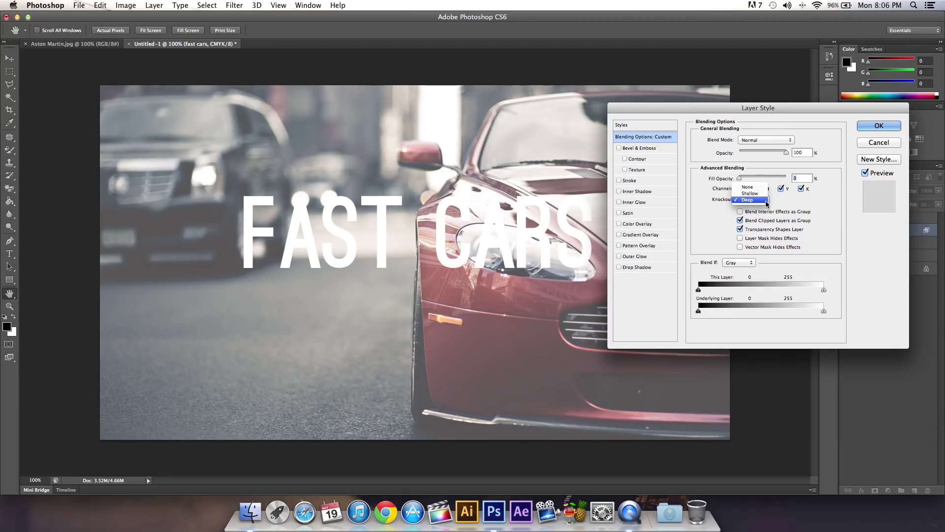
pyautogui.click(750, 193)
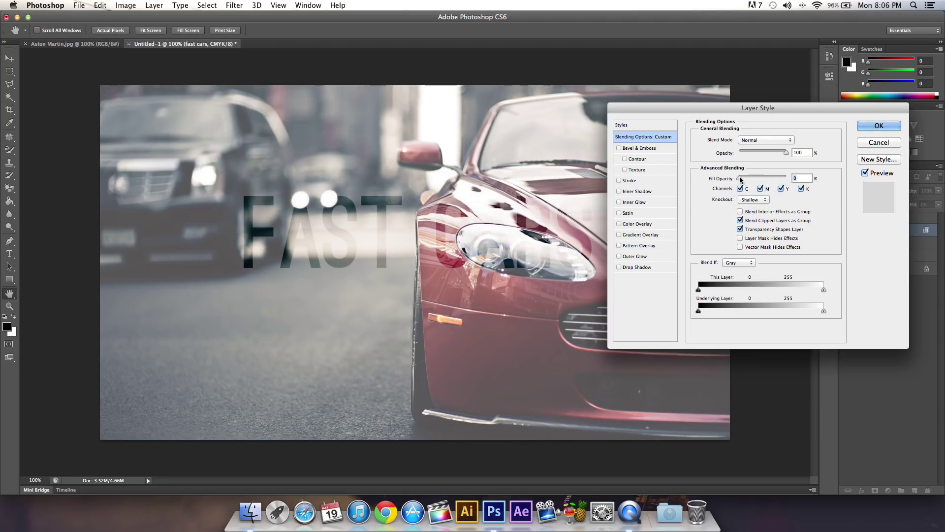
pyautogui.moveTo(741, 180)
pyautogui.mouseDown()
pyautogui.moveTo(755, 183)
pyautogui.moveTo(747, 180)
pyautogui.mouseUp()
pyautogui.click(866, 125)
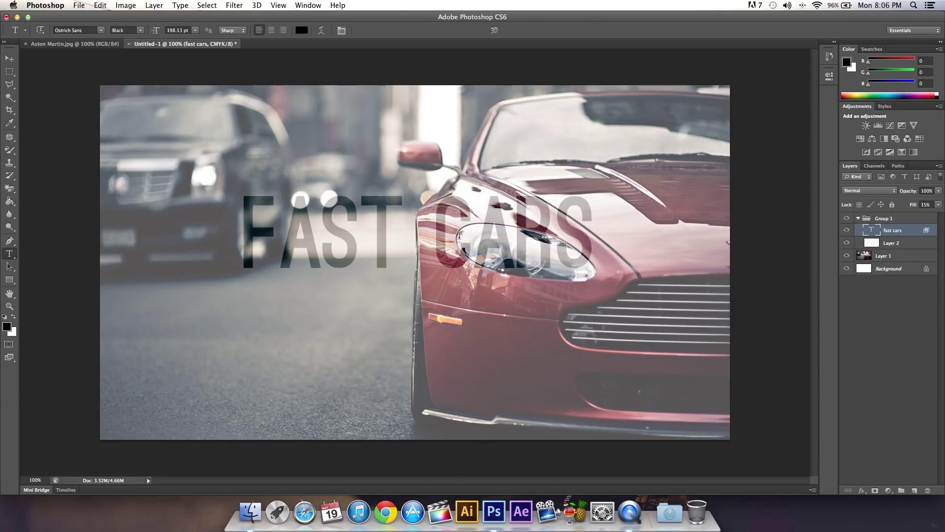
pyautogui.press('v')
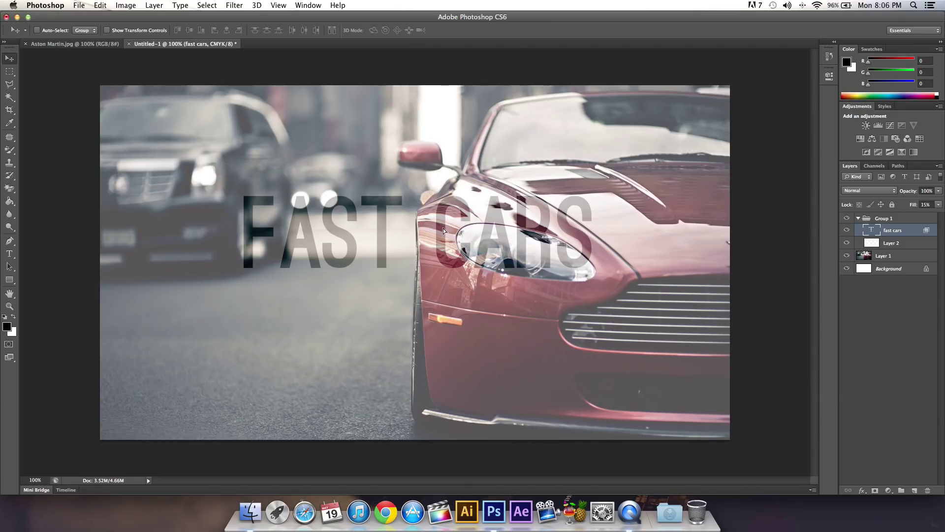
pyautogui.moveTo(444, 229); pyautogui.dragTo(450, 255)
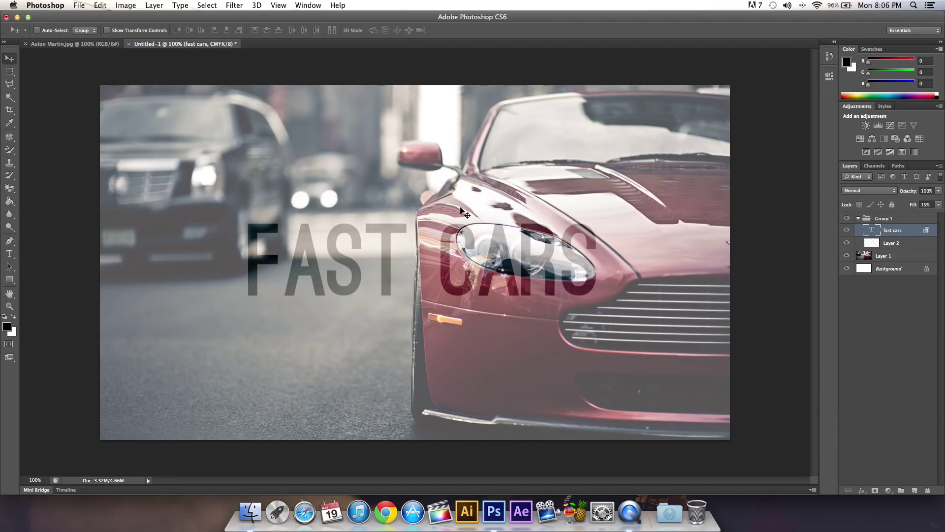